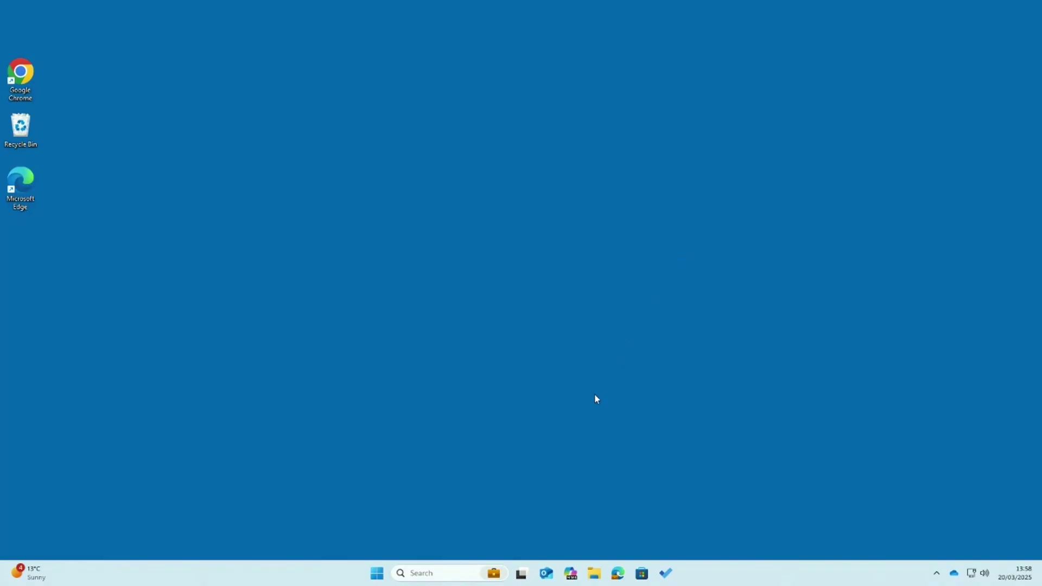
- Open the calendar in Outlook and bring up the sharing and permissions settings of the main Calendar
left_click(548, 576)
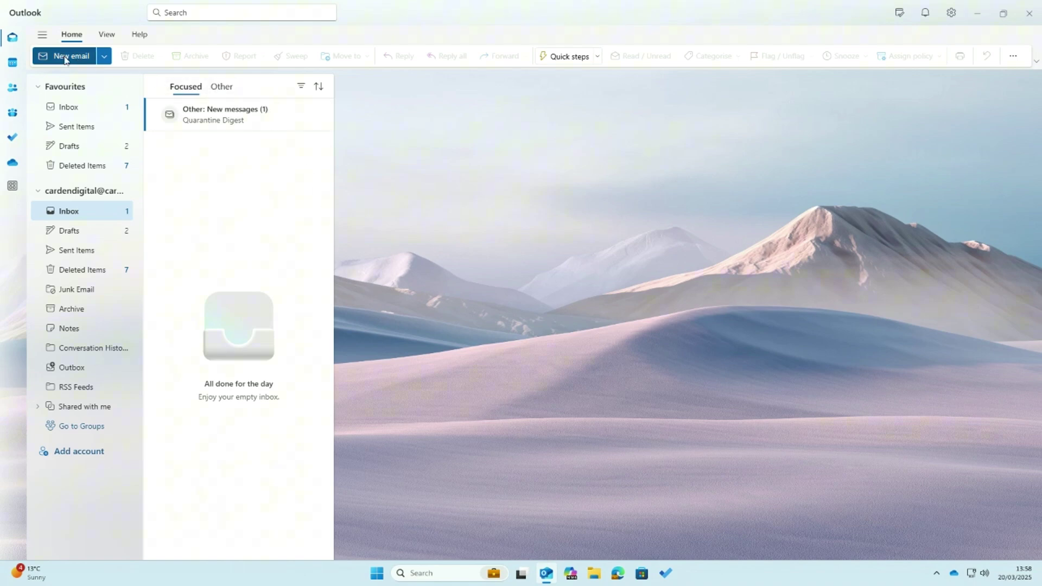
left_click(12, 64)
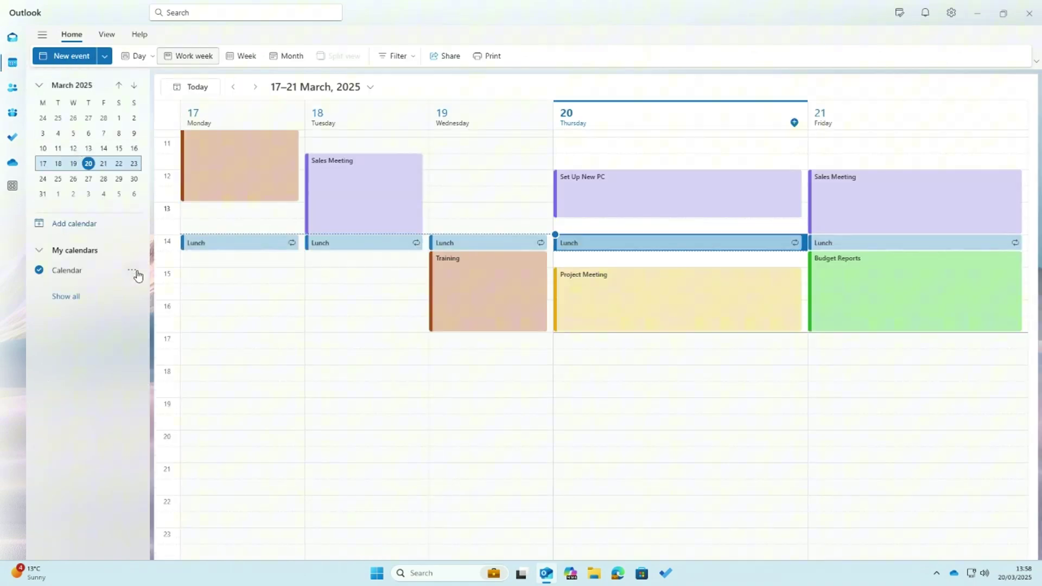
left_click(134, 274)
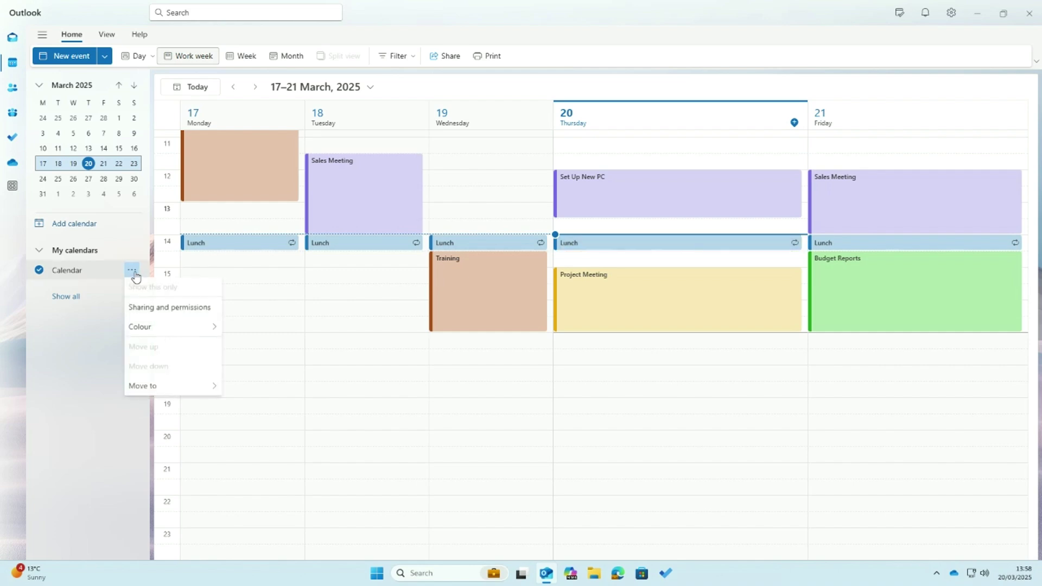
left_click(144, 308)
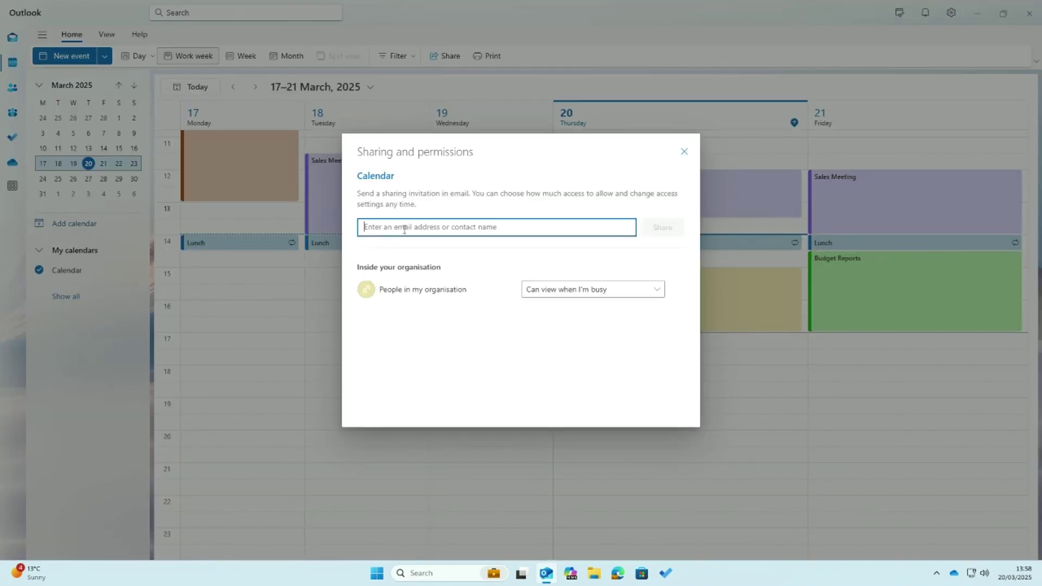
- Share the calendar with Office User at the "Can view all details" permission level
type("off")
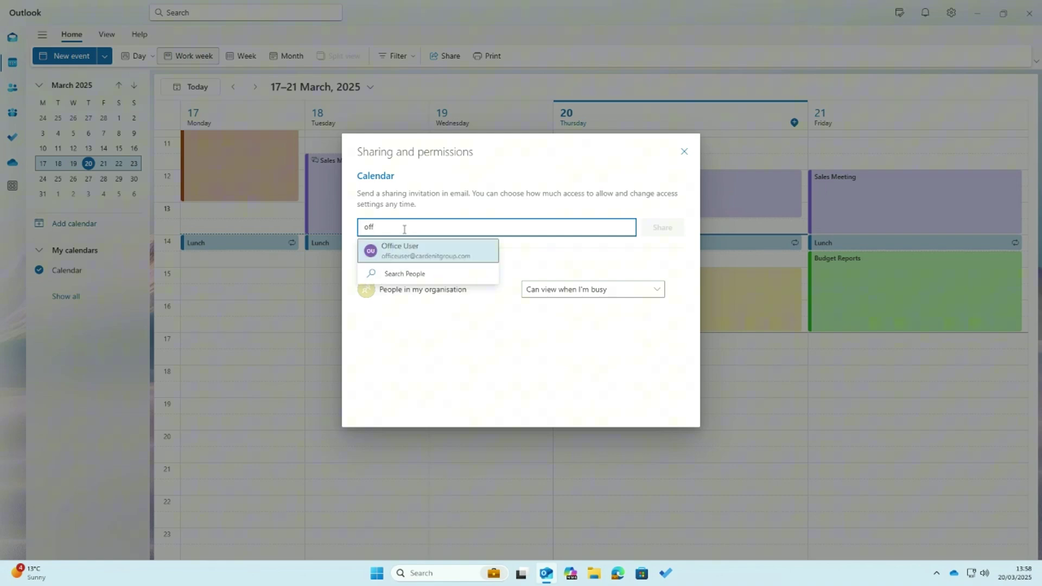
left_click(396, 255)
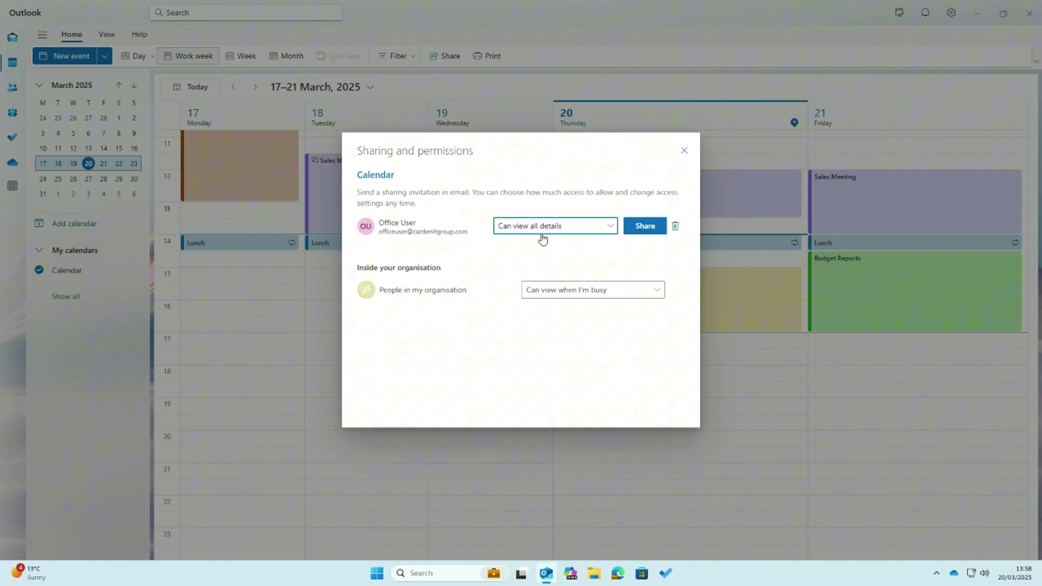
left_click(581, 231)
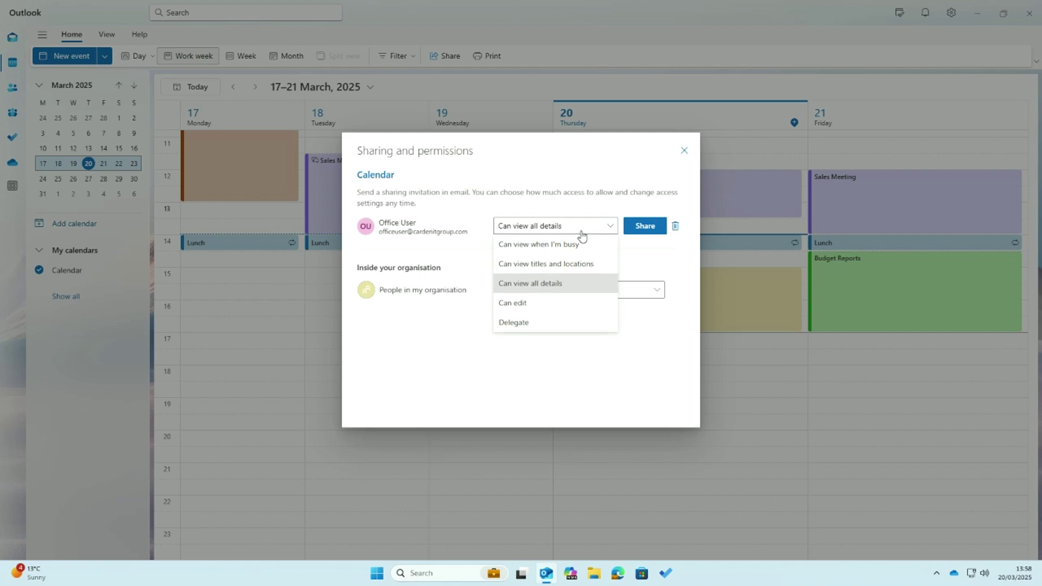
left_click(576, 293)
left_click(643, 226)
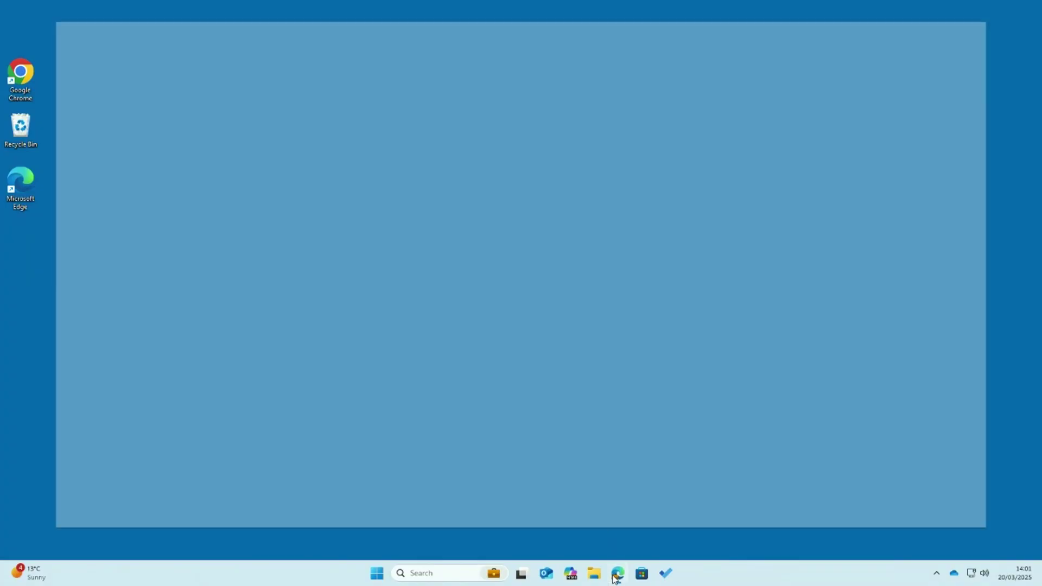
- Go to portal.office.com in Microsoft Edge, launch Outlook on the web and show its calendar
type("portal")
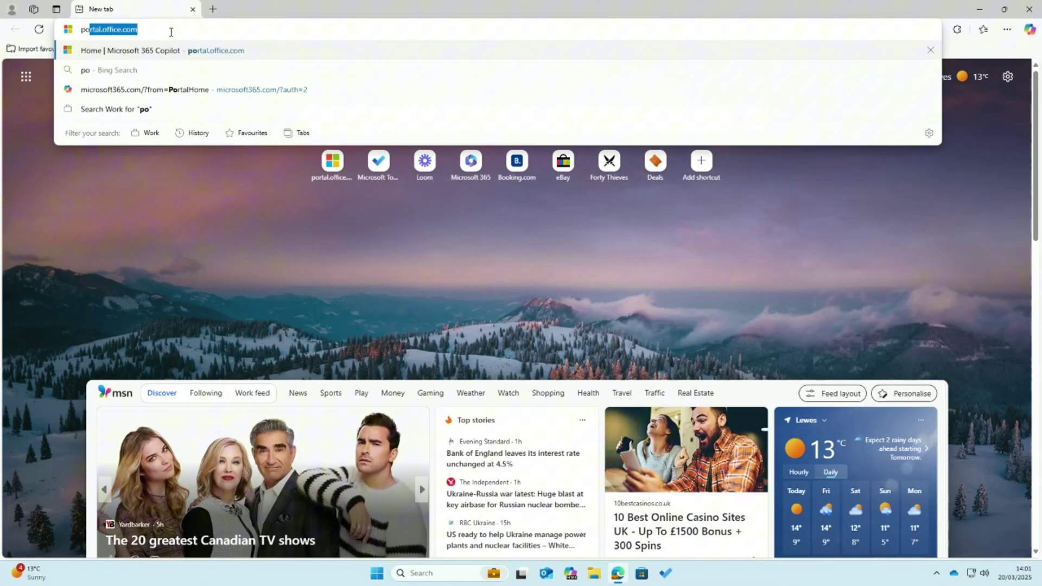
type(".office.com")
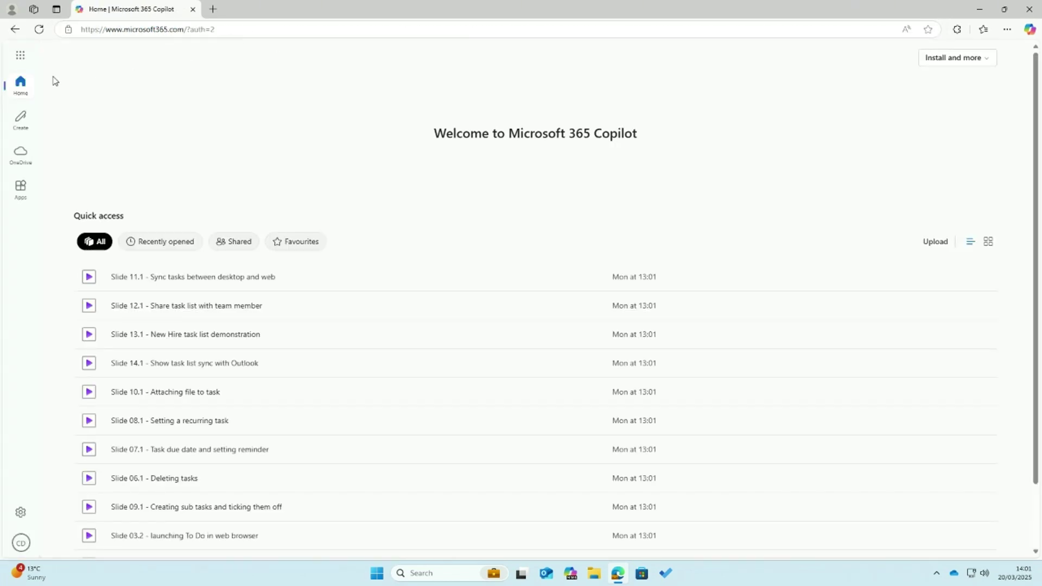
left_click(19, 57)
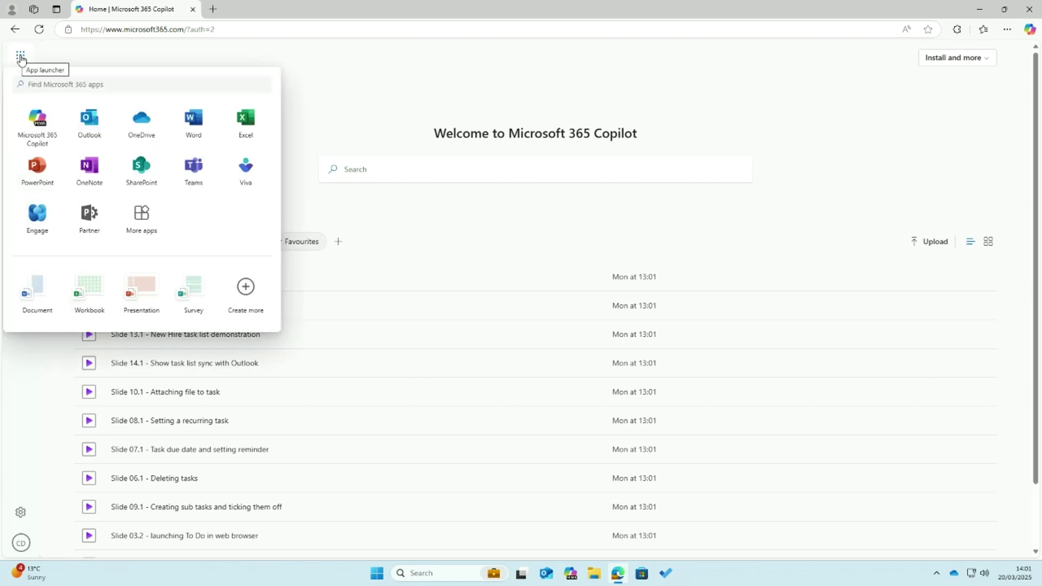
left_click(86, 119)
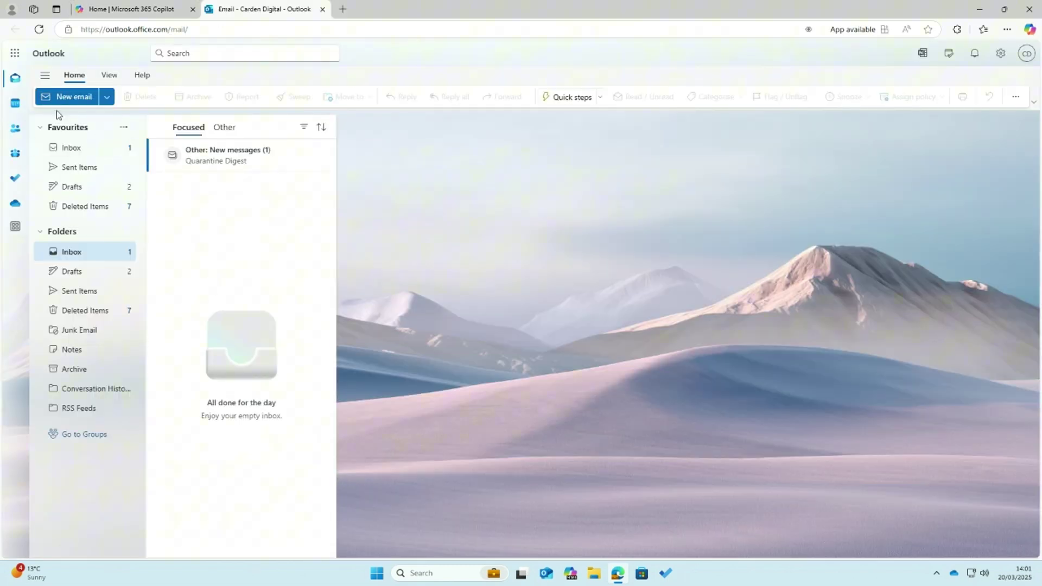
left_click(15, 104)
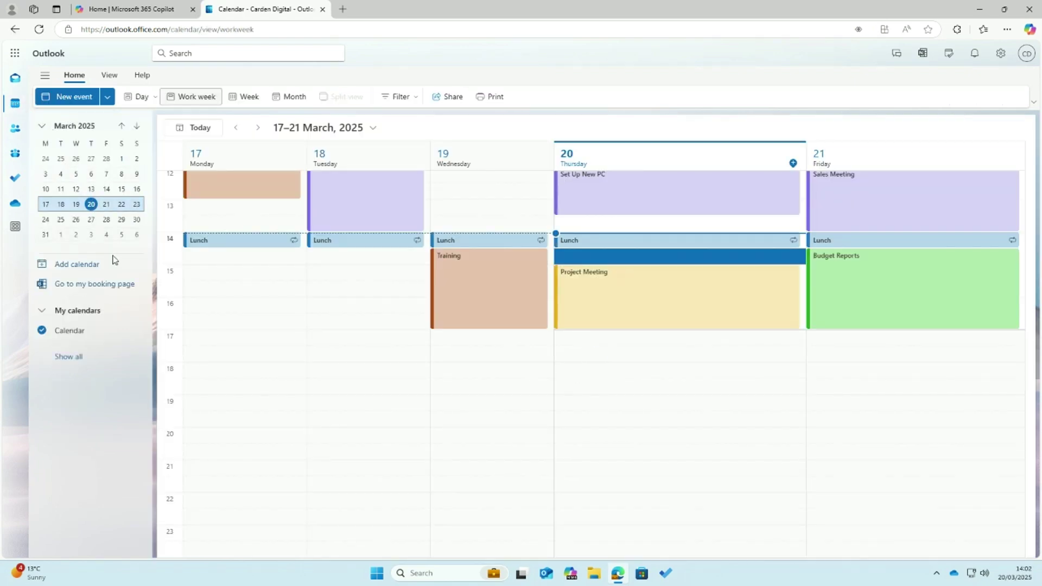
- Add Office User to the web Calendar's sharing and permissions and review the access level options
left_click(135, 330)
left_click(161, 369)
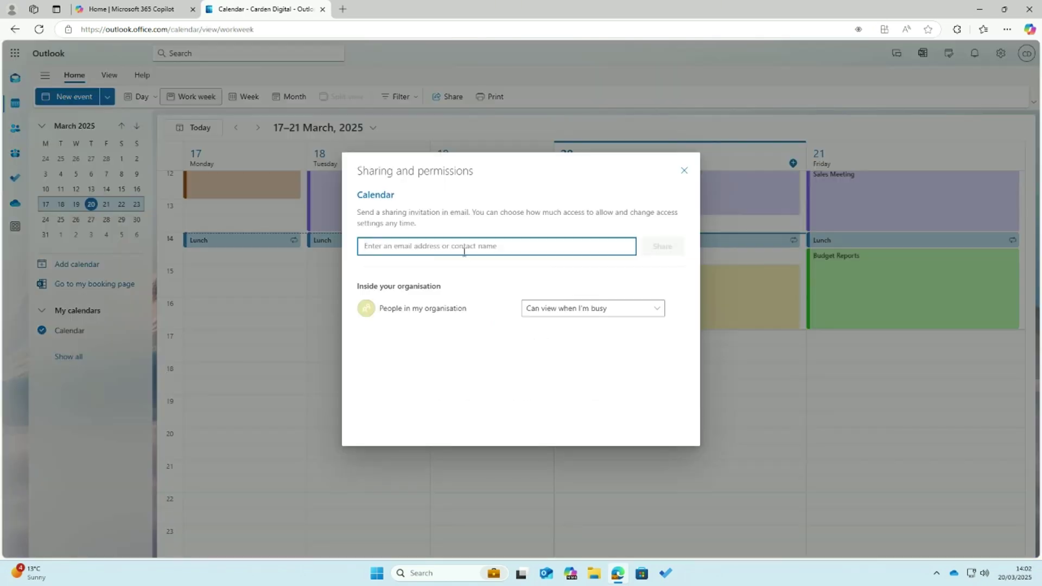
type("office")
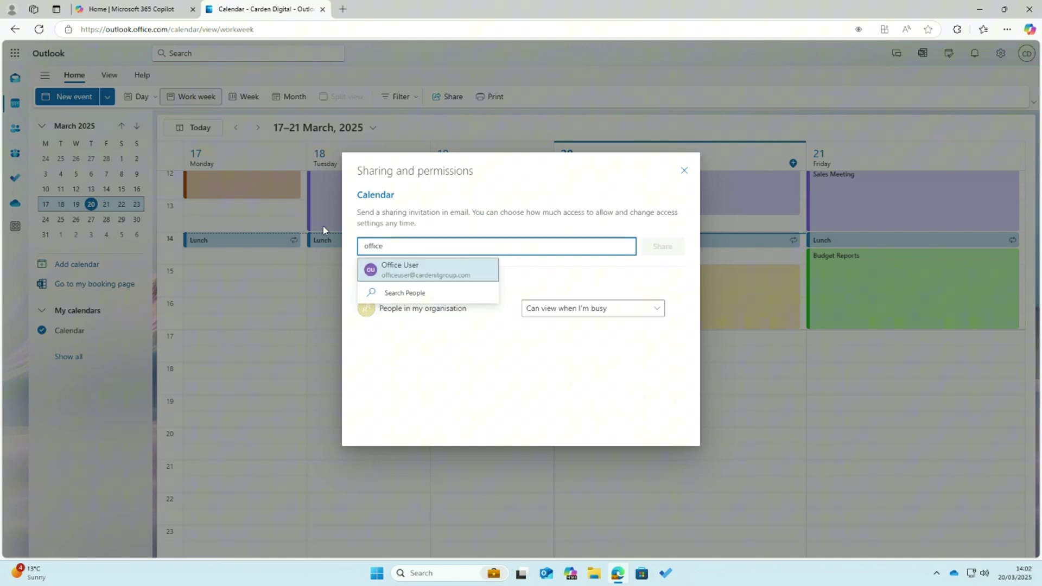
left_click(430, 272)
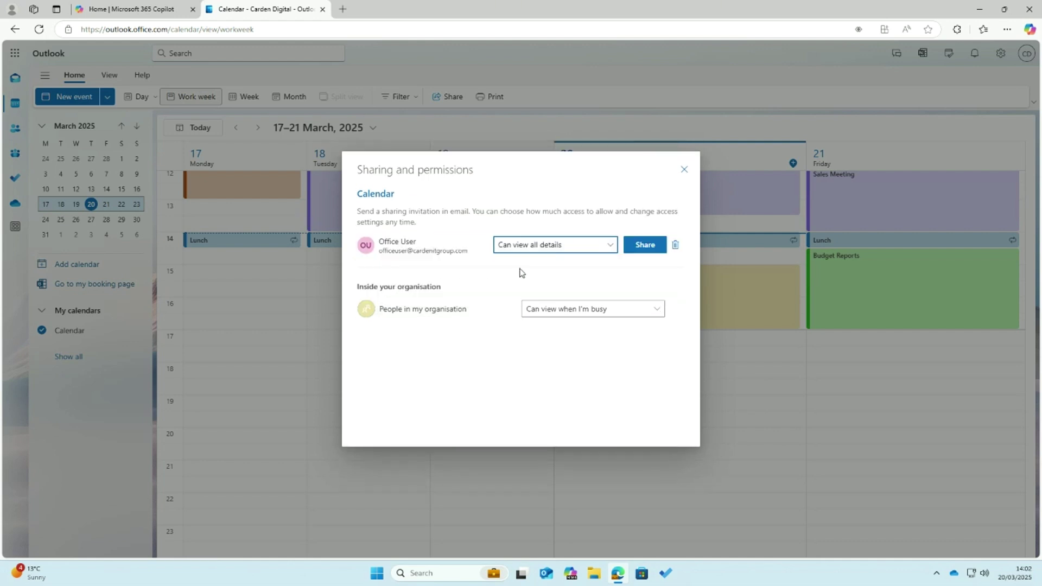
left_click(601, 249)
left_click(601, 251)
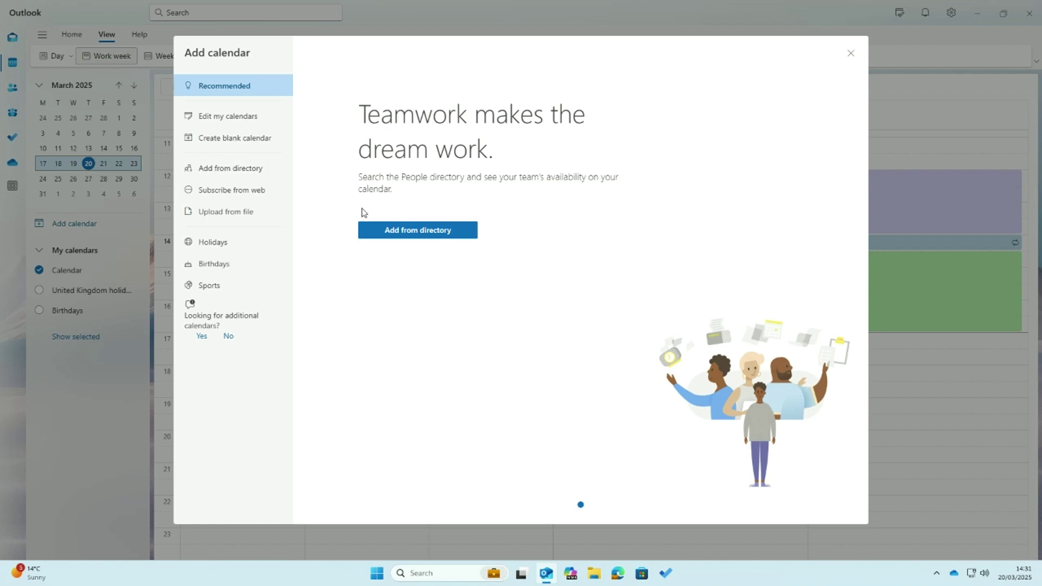
- Select Office User 2 from the organisation's directory of the signed-in account as the calendar to add
left_click(393, 233)
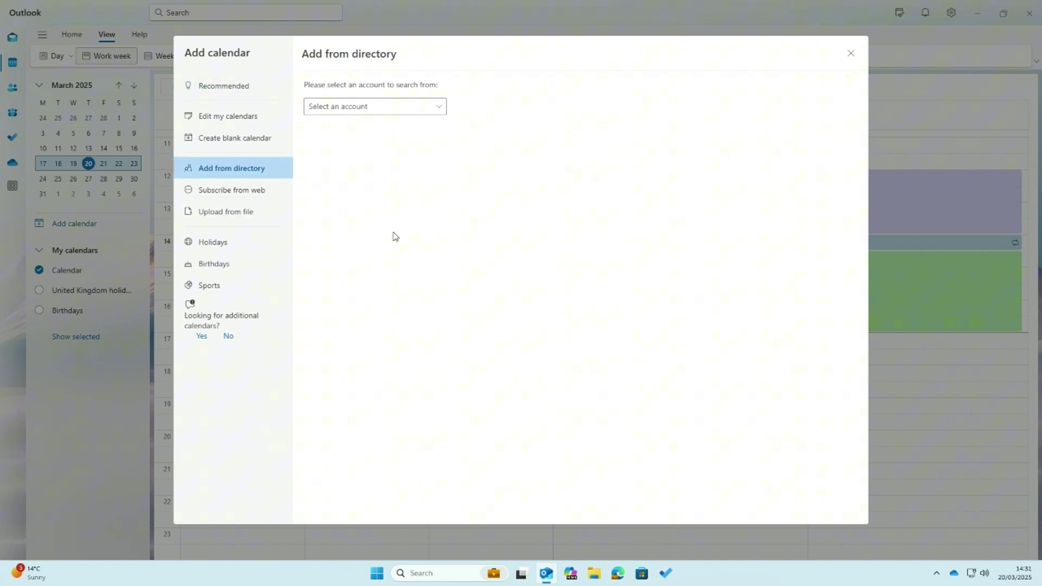
left_click(365, 106)
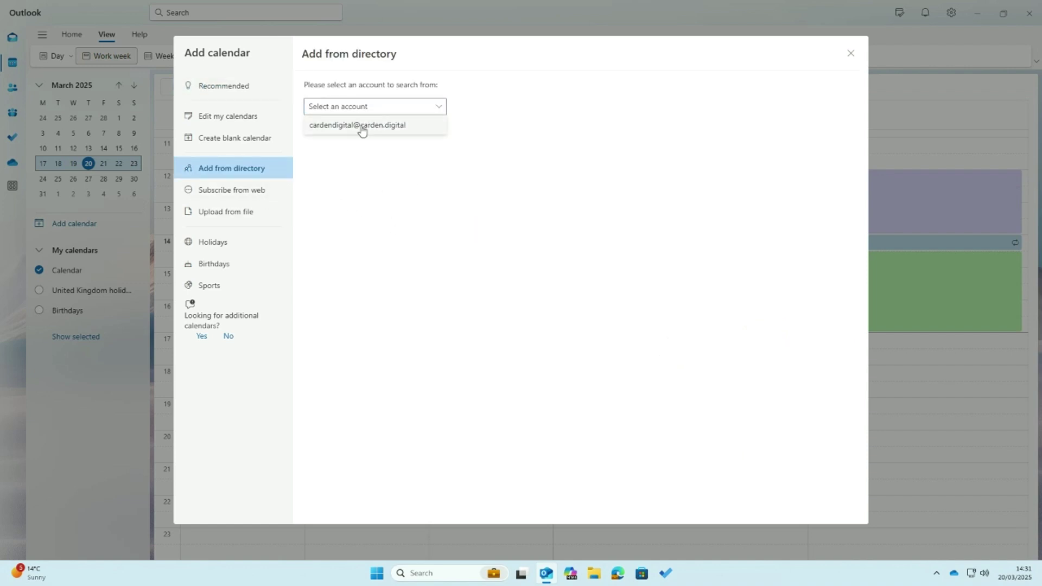
left_click(361, 127)
left_click(354, 169)
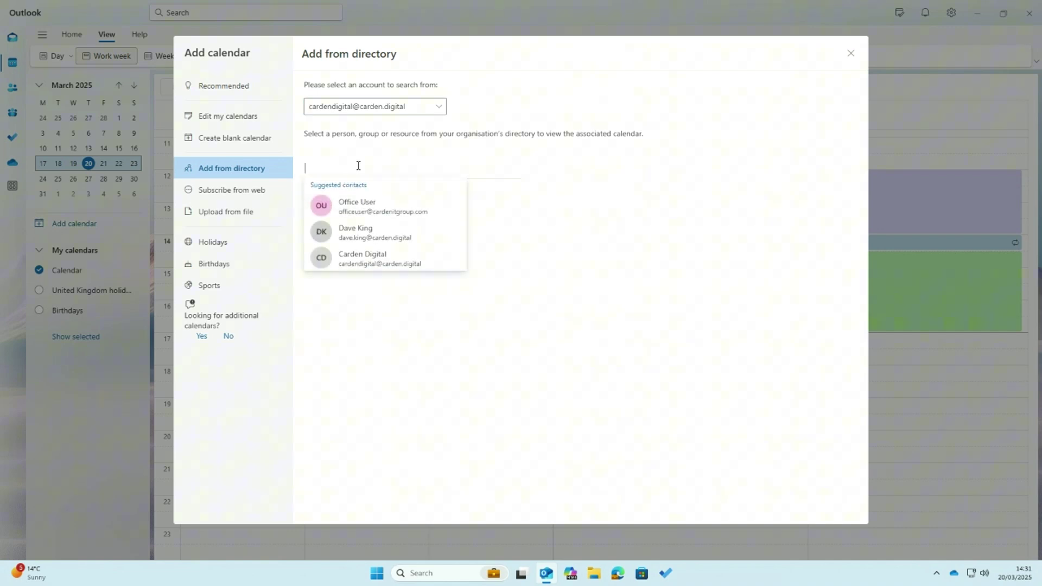
type("off")
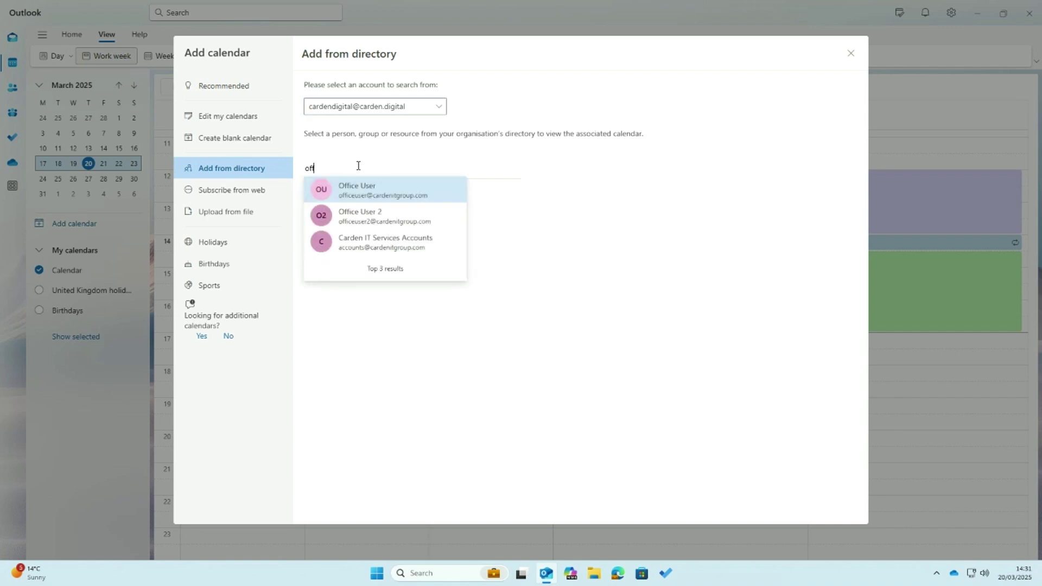
left_click(378, 217)
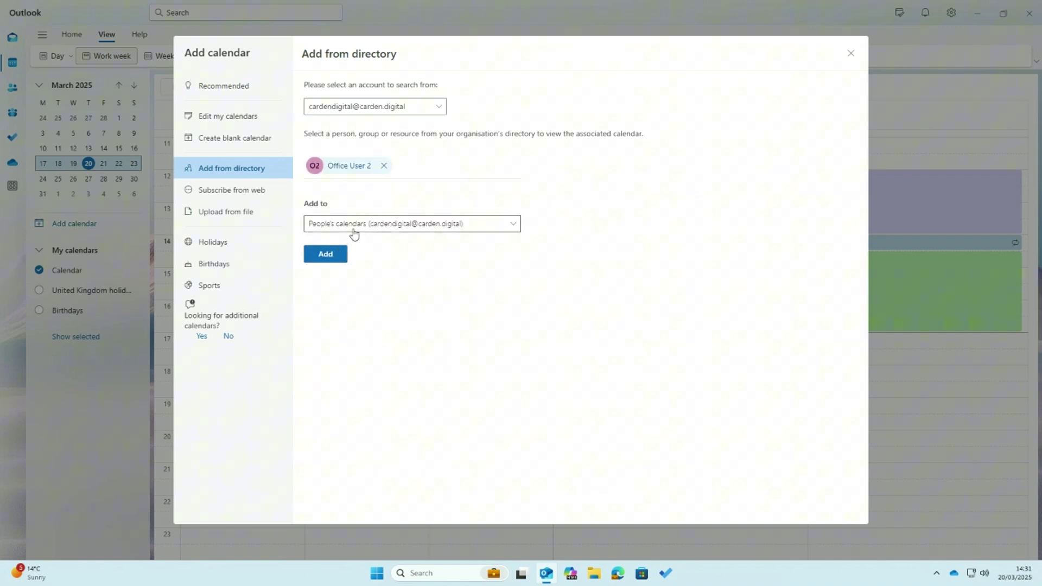
- Add the selected person's calendar to the People's calendars group and close the Add calendar dialog
left_click(355, 229)
left_click(412, 218)
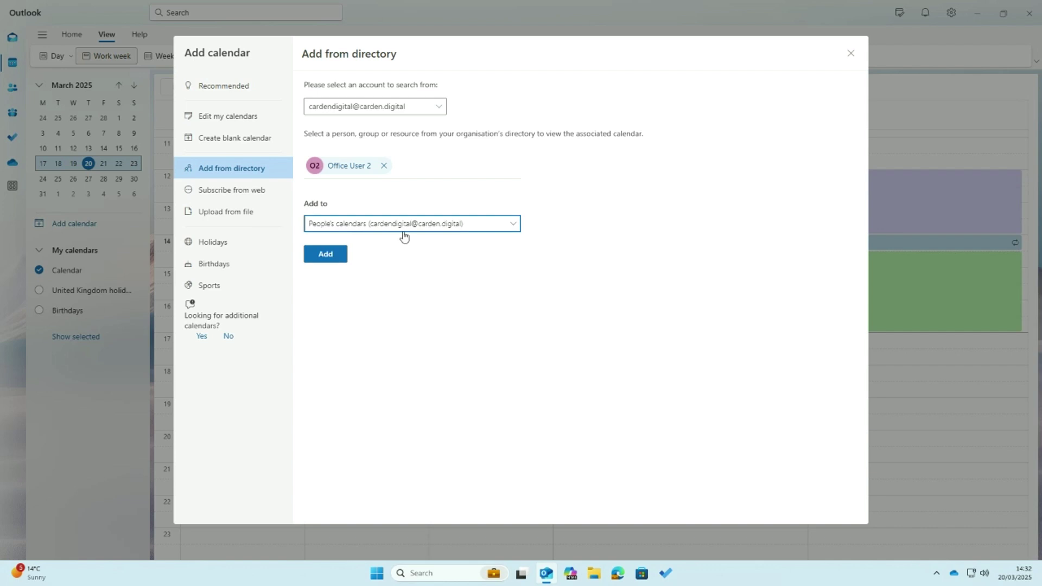
left_click(330, 260)
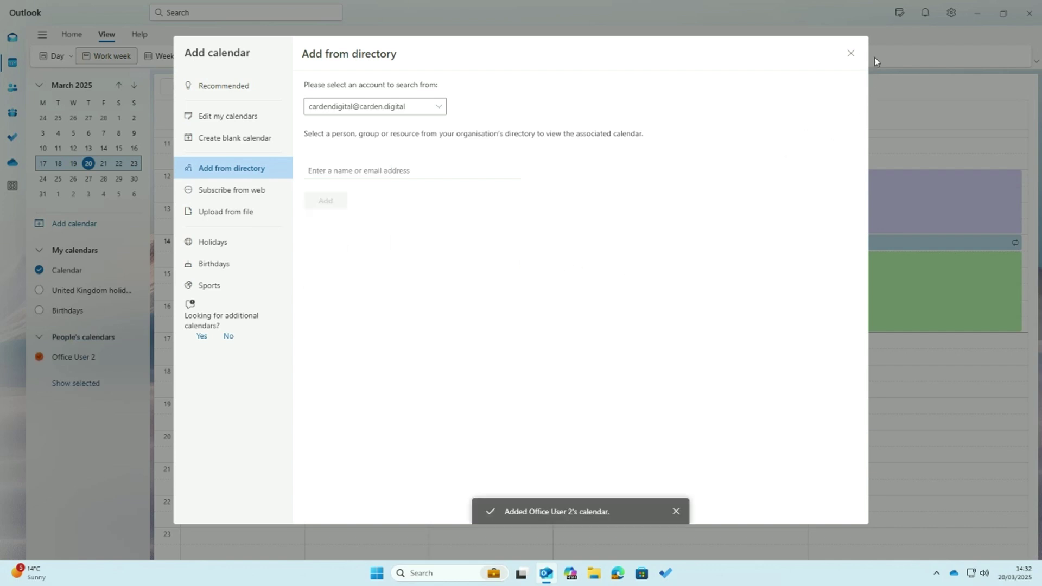
left_click(850, 53)
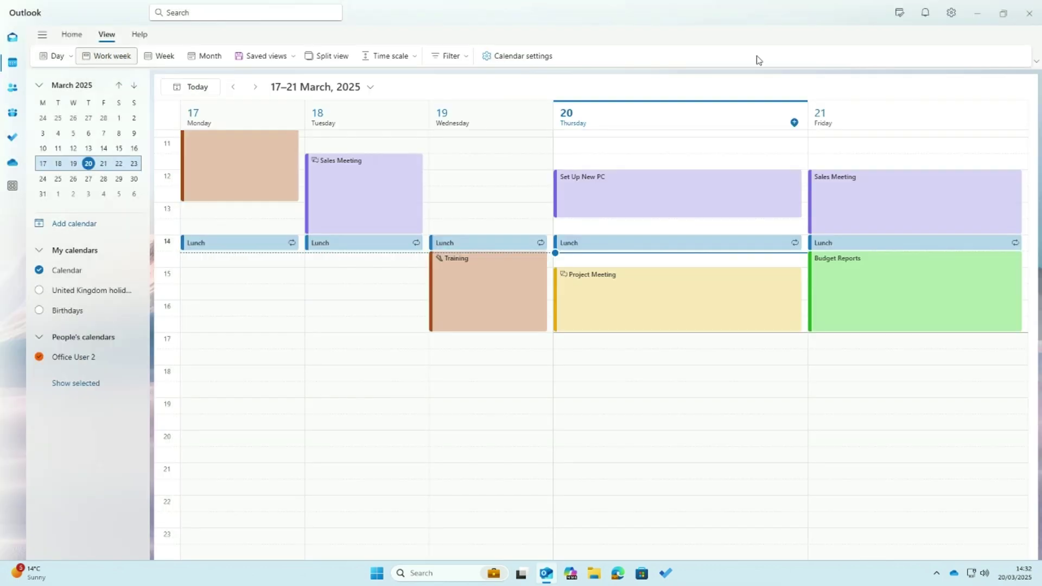
- Toggle the display of the Office User 2 calendar and the own Calendar to compare their events
left_click(84, 356)
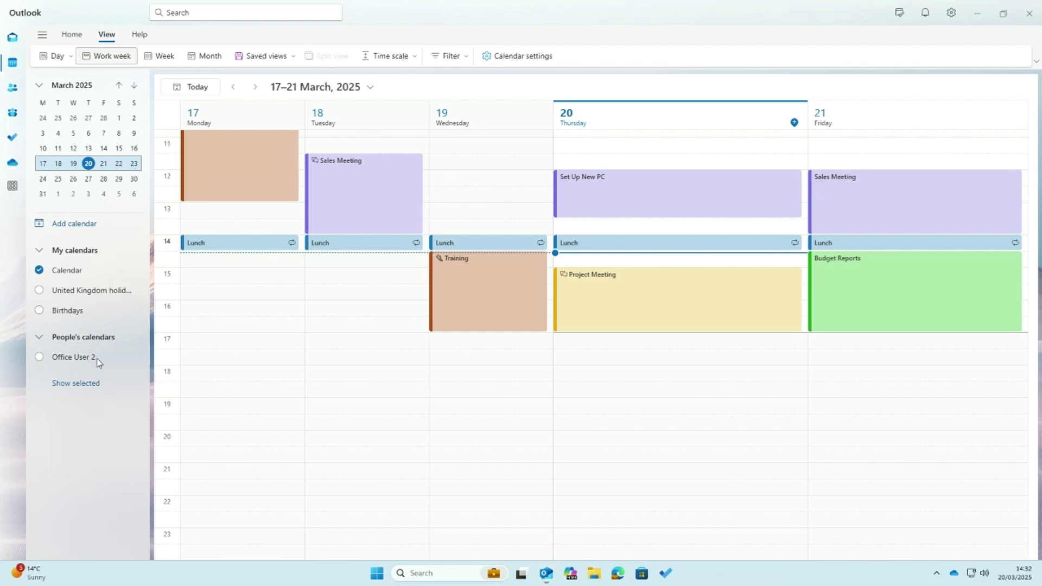
left_click(40, 358)
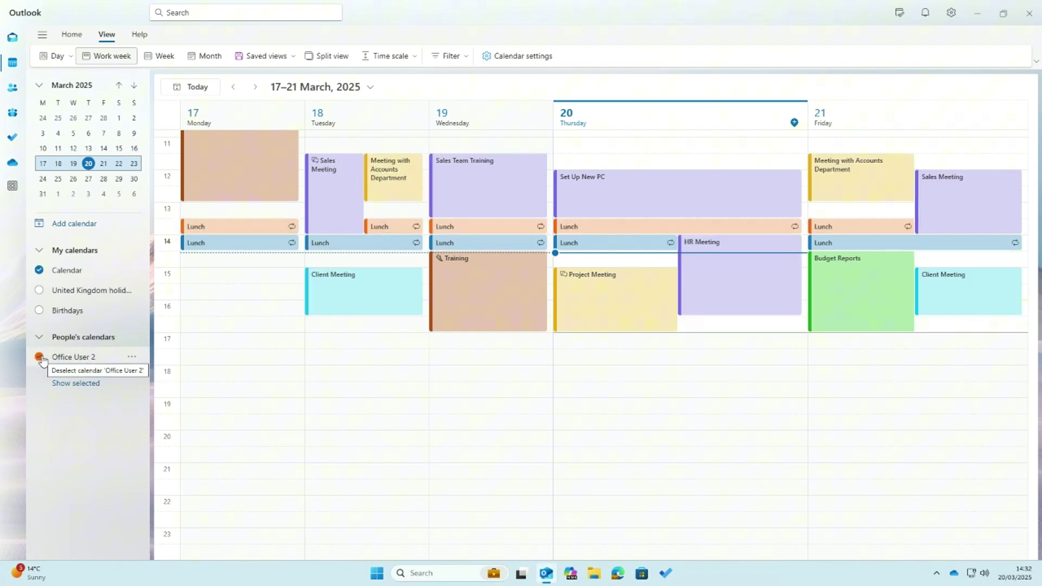
left_click(40, 270)
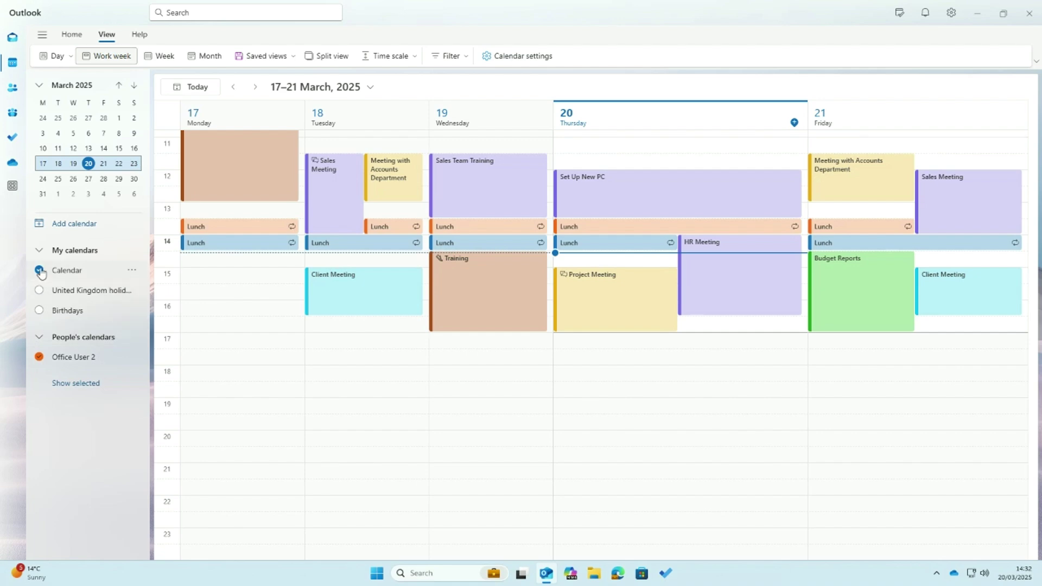
left_click(41, 272)
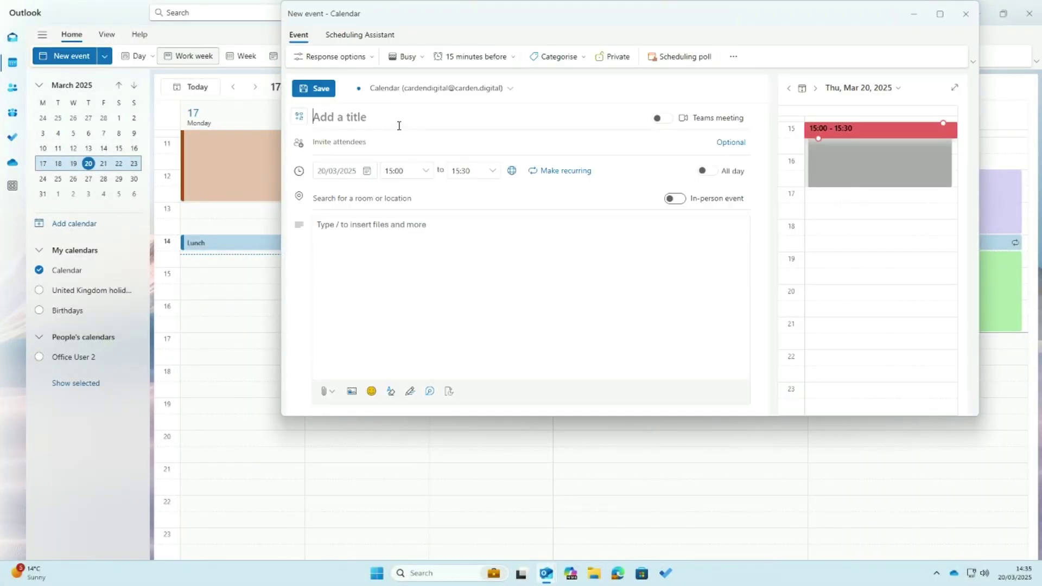
- Title the new event "Sales Meeting" and invite Office User 2 as an attendee
type("Sales M")
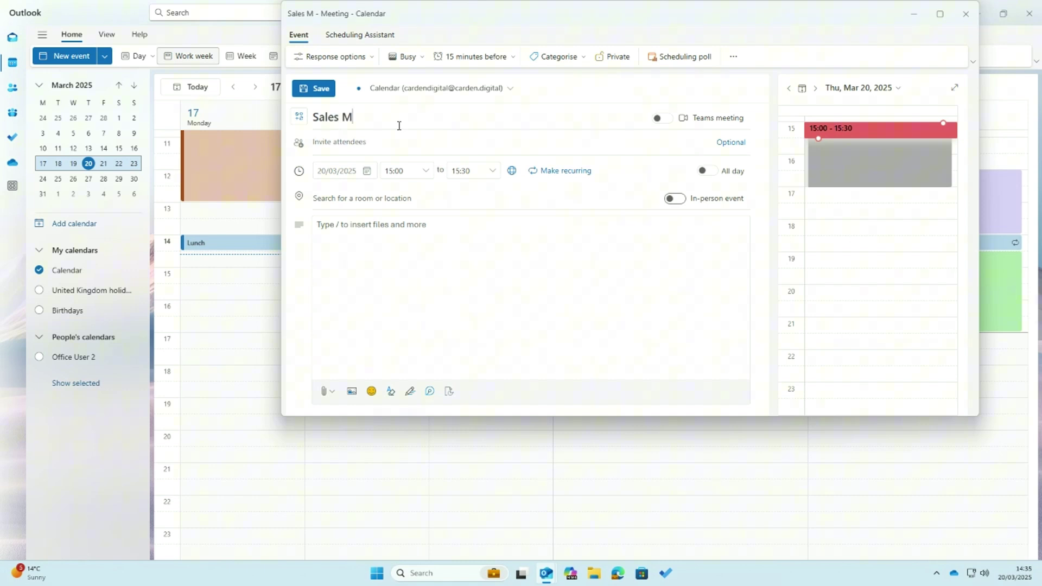
type("eeting")
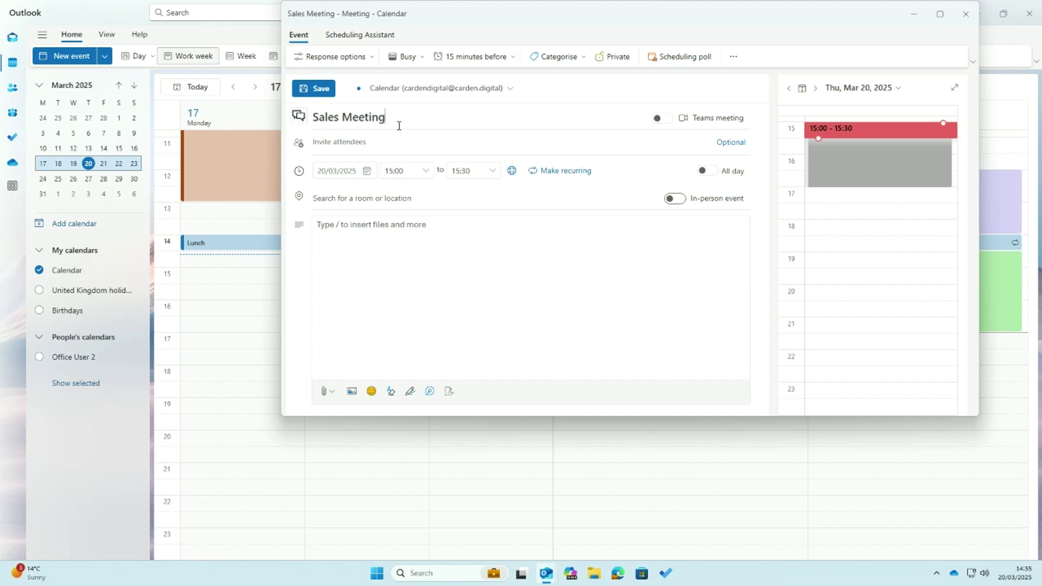
left_click(379, 142)
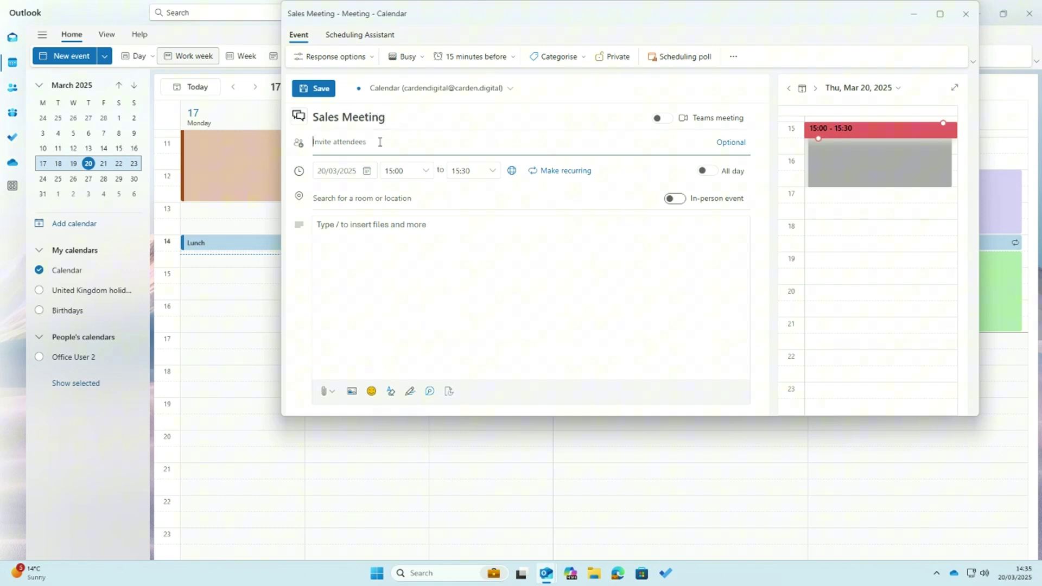
type("office")
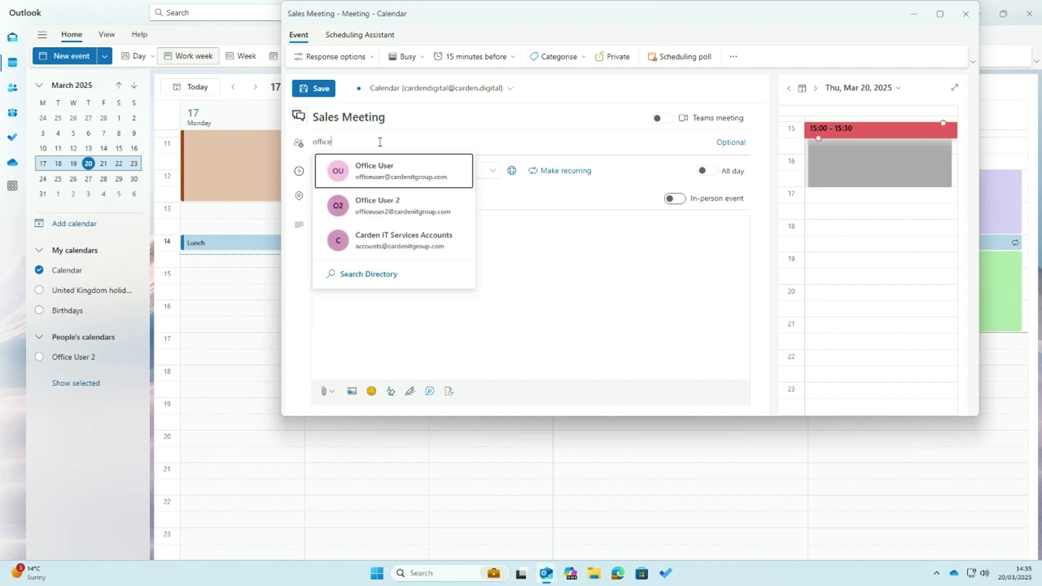
left_click(393, 205)
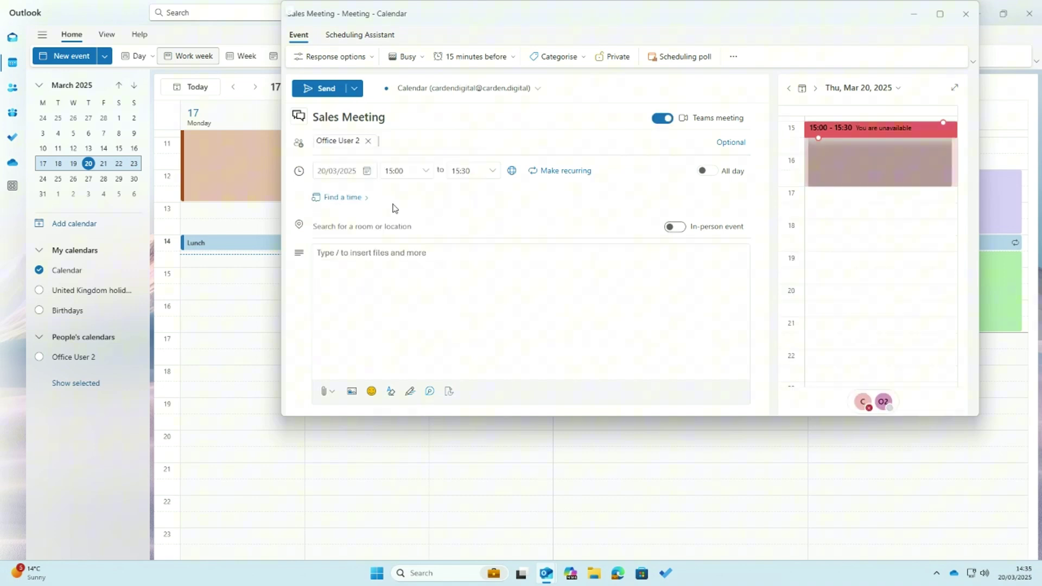
- Use the Scheduling Assistant to set the meeting for 21/03/2025 from 10:30 to 11:00, and send the invitation
left_click(362, 36)
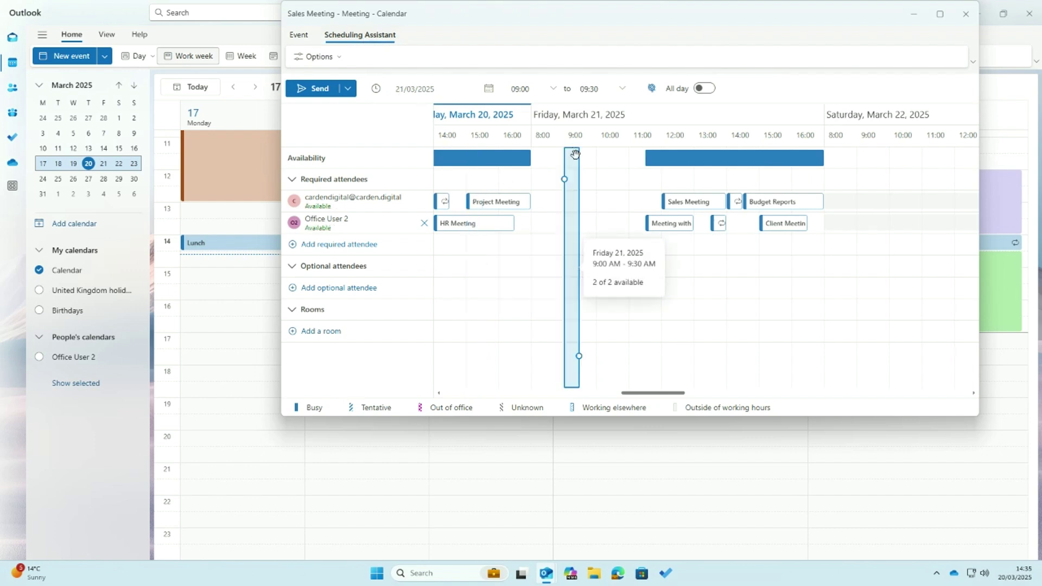
left_click(575, 158)
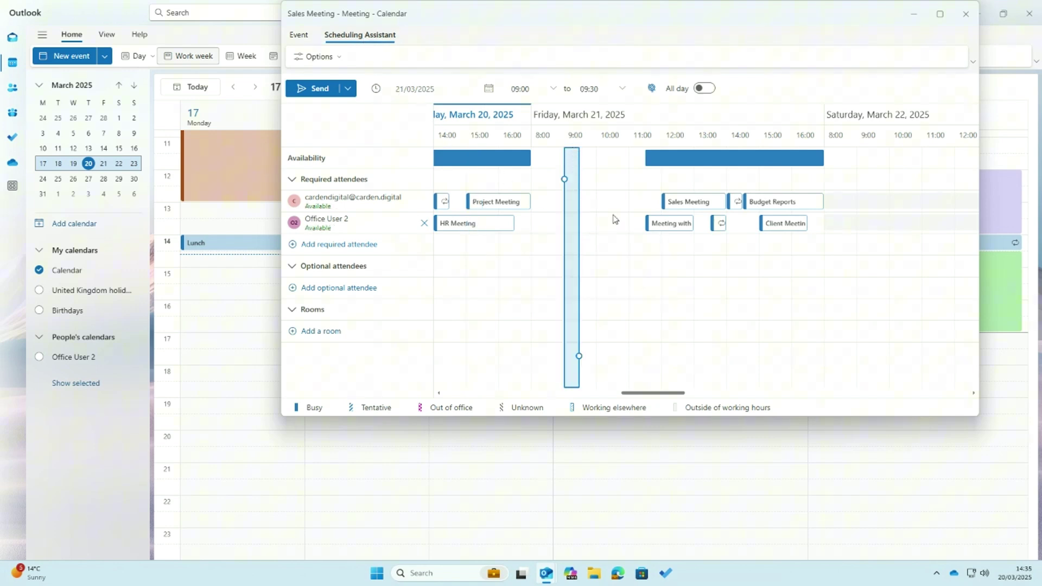
left_click(625, 160)
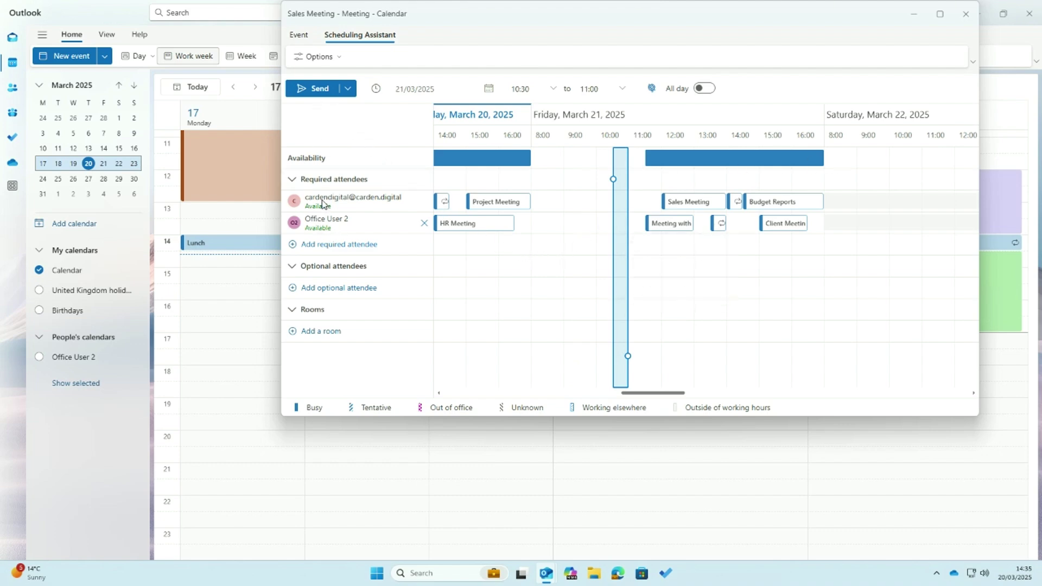
left_click(312, 92)
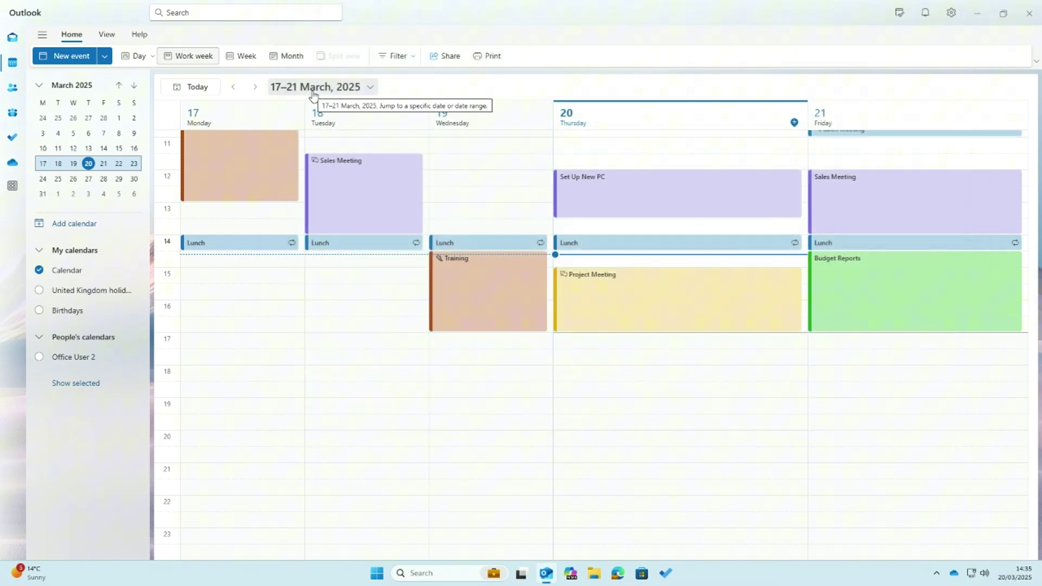